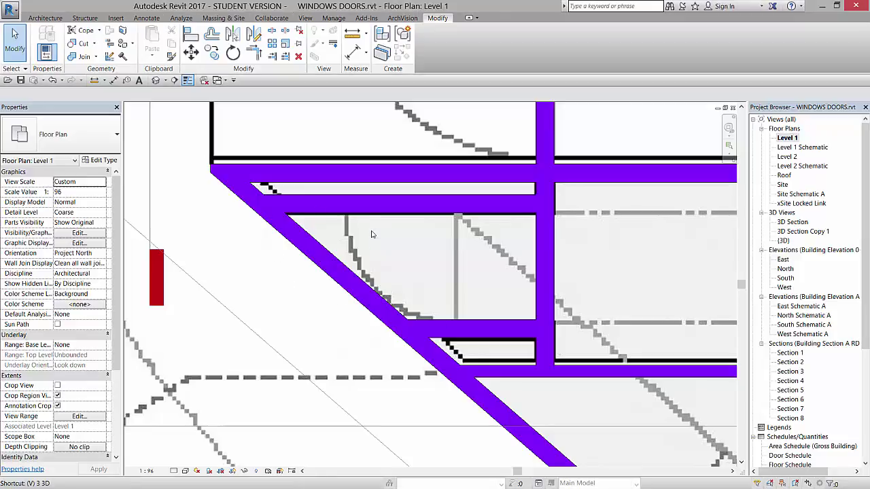
# Open the Level 1 floor plan and start a new Model In-Place element.
pyautogui.click(527, 288)
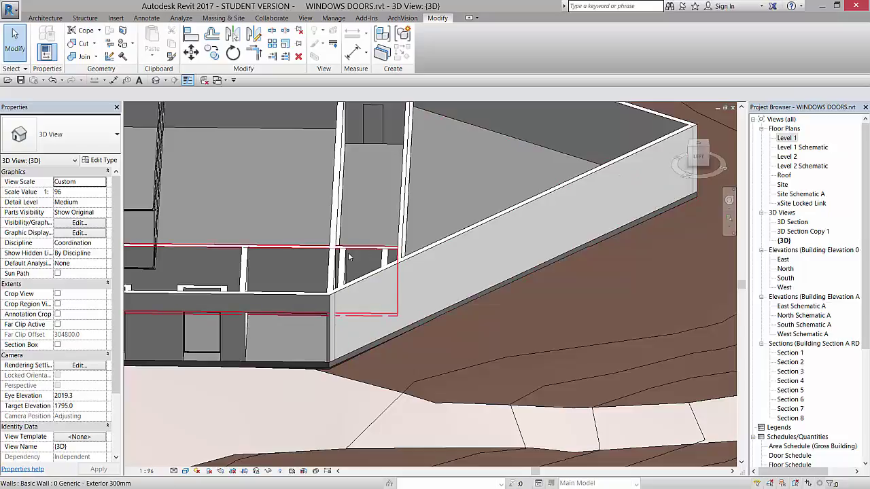
pyautogui.doubleClick(788, 138)
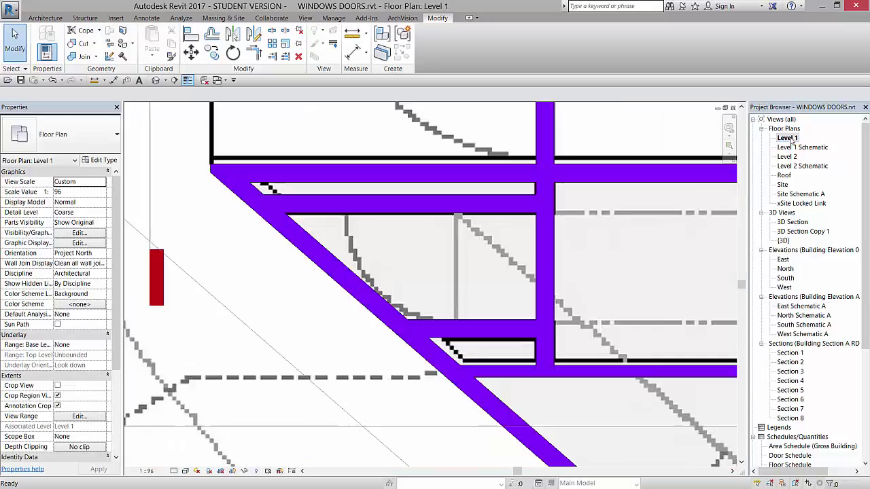
pyautogui.click(45, 17)
pyautogui.click(126, 53)
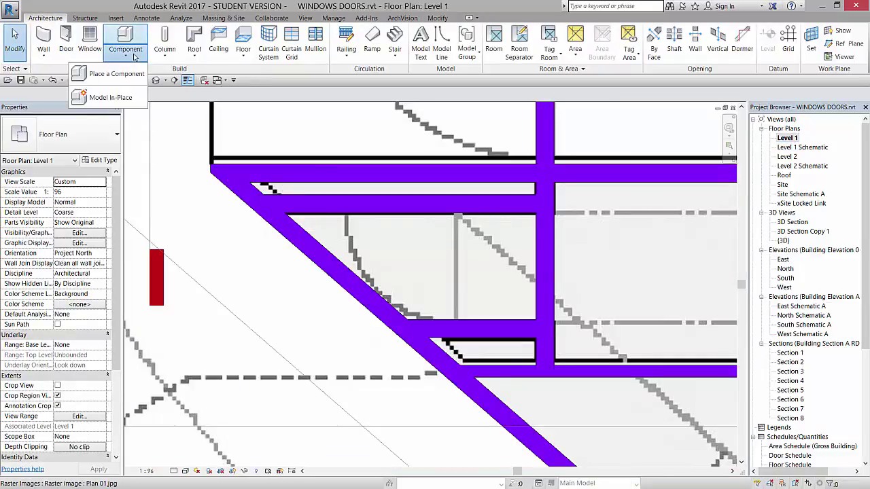
pyautogui.click(112, 98)
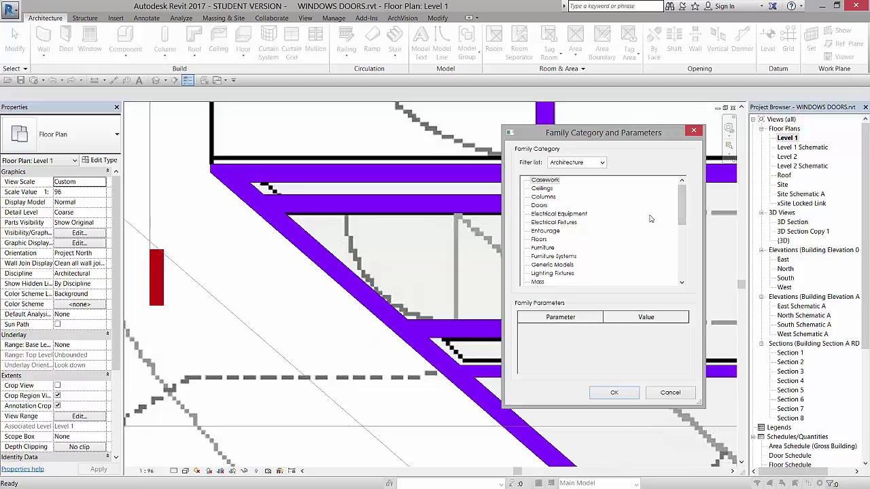
# Choose the Walls family category and name the in-place family 'Wall Void'.
pyautogui.moveTo(684, 197); pyautogui.dragTo(680, 256)
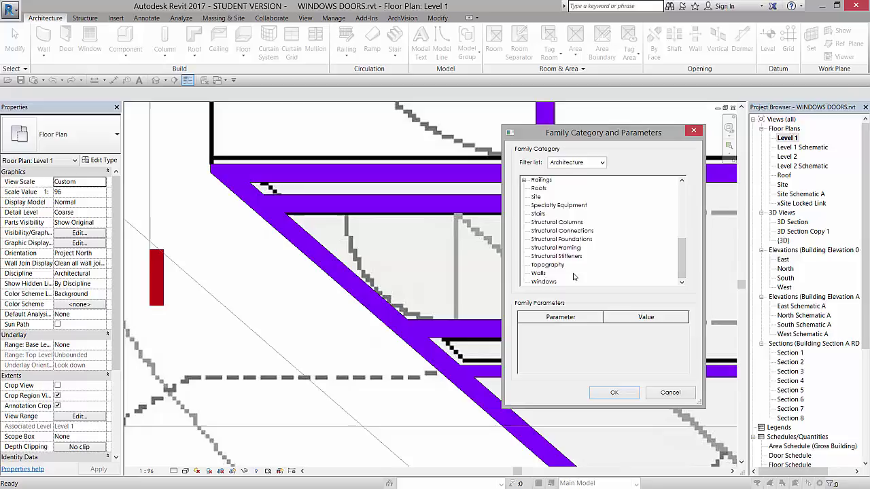
pyautogui.click(534, 274)
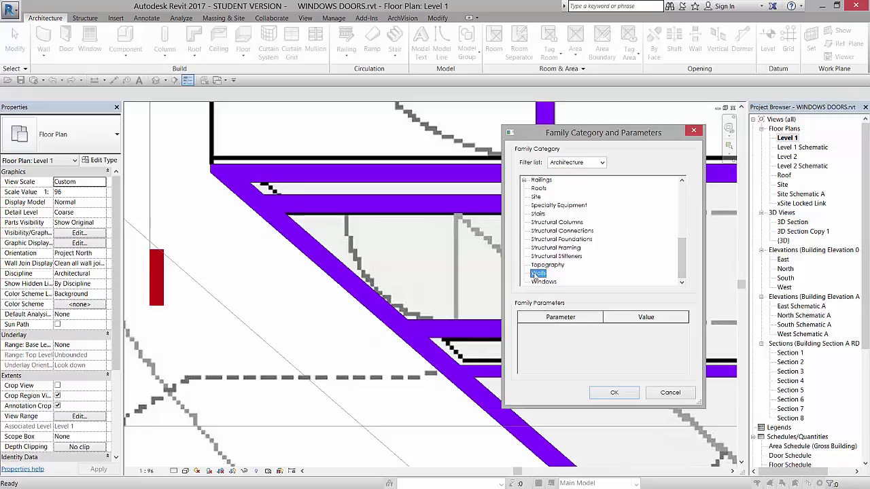
pyautogui.click(614, 393)
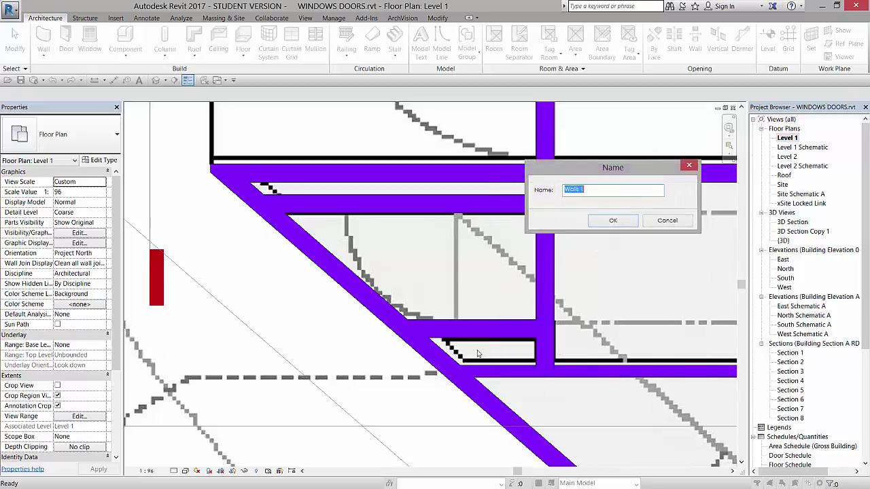
pyautogui.write('Wall Void')
pyautogui.click(613, 221)
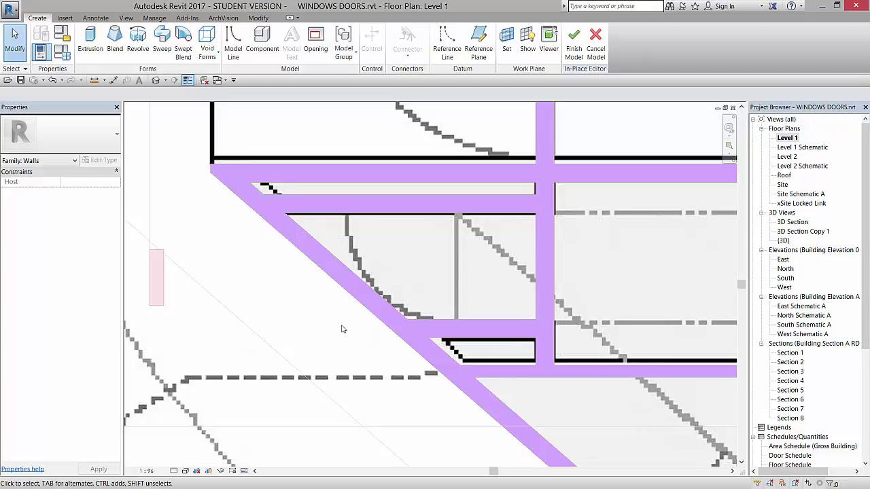
# Start an extrusion and draw the parallelogram profile lines along the angled wall.
pyautogui.click(89, 36)
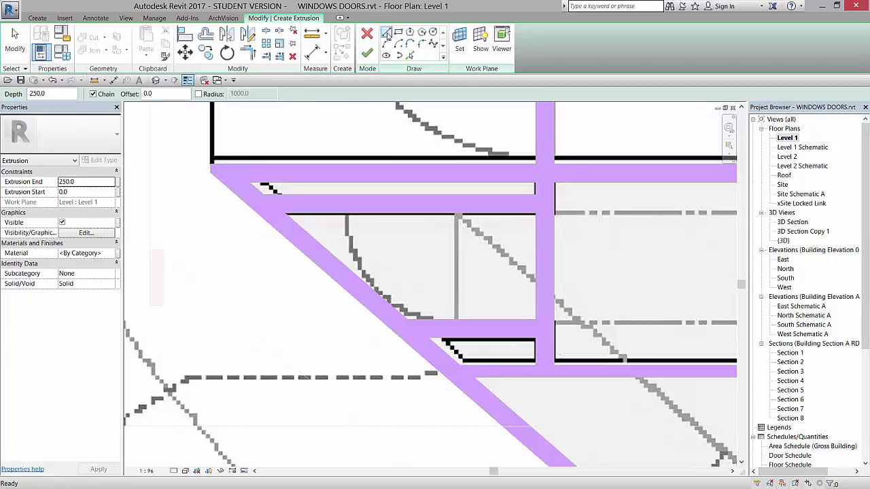
pyautogui.click(387, 34)
pyautogui.click(554, 213)
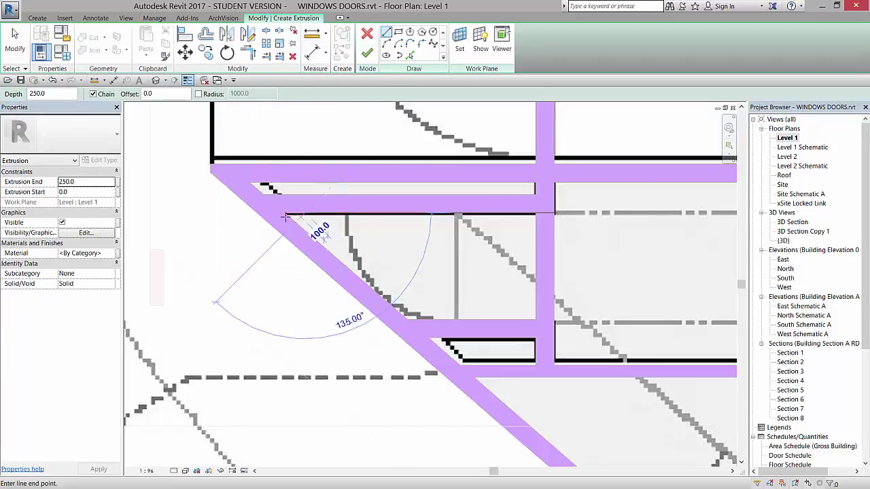
pyautogui.click(233, 215)
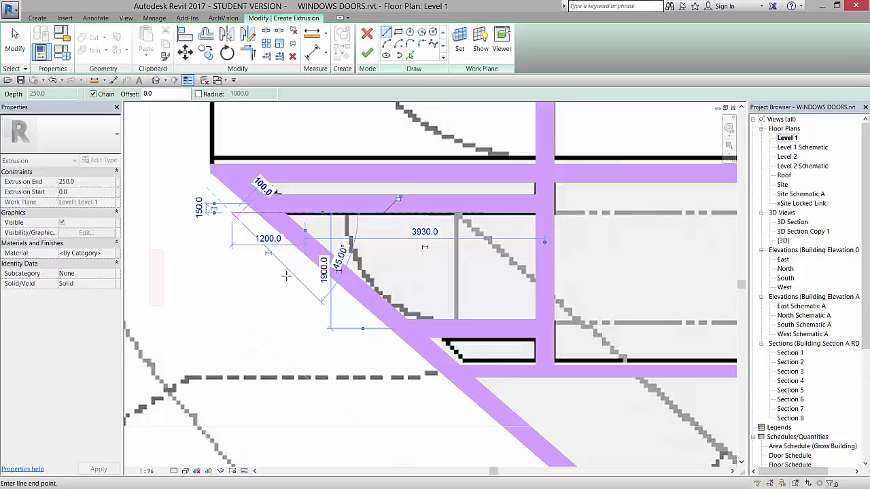
pyautogui.click(353, 318)
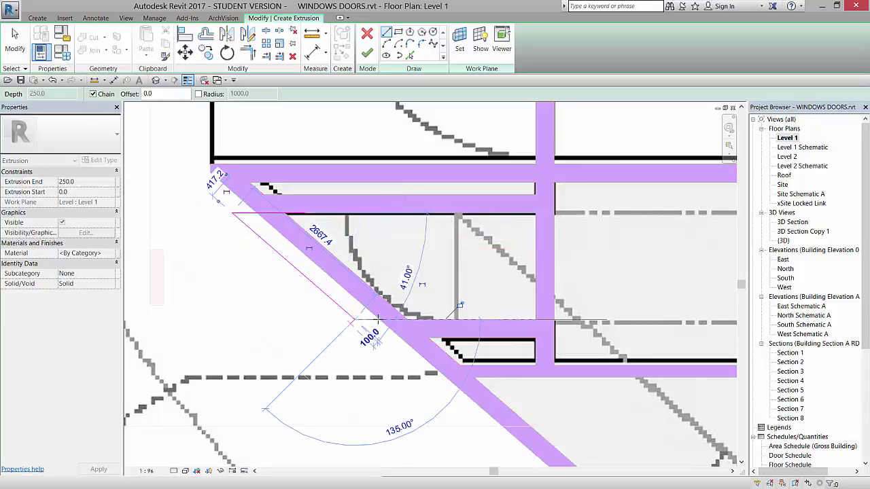
pyautogui.click(441, 319)
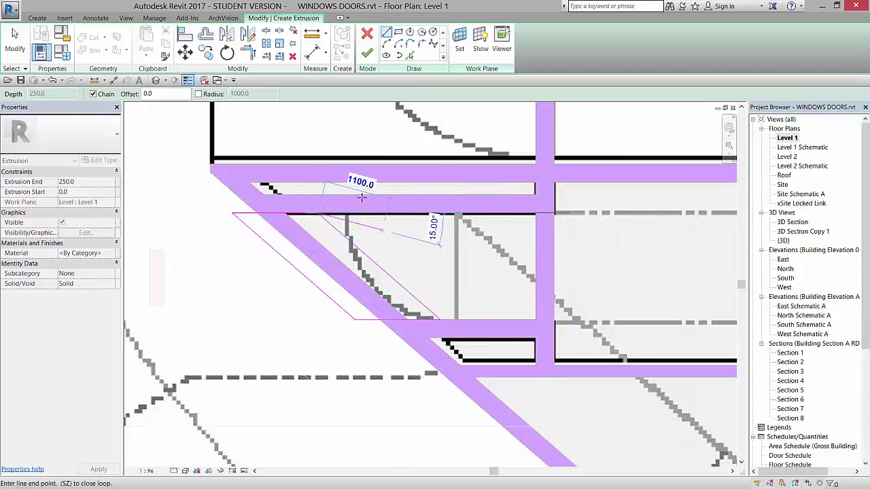
pyautogui.click(15, 40)
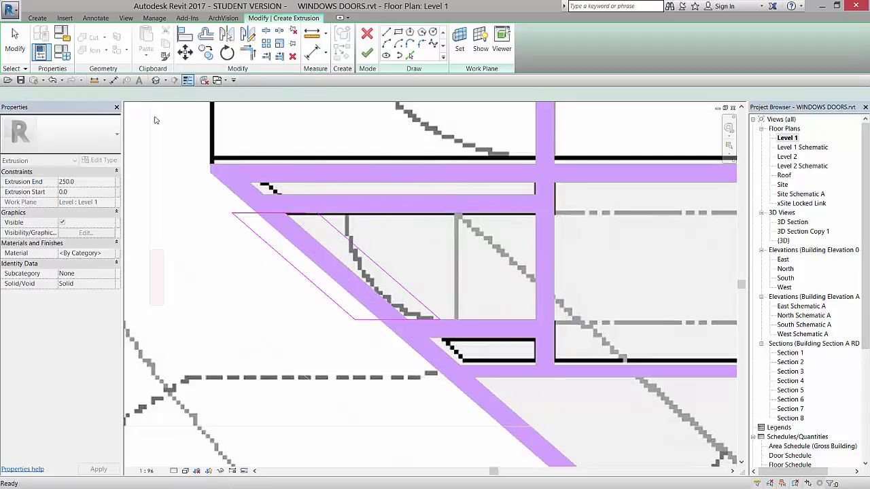
# Trim the sketch lines to corners so the parallelogram profile is closed.
pyautogui.scroll(2, 305, 211)
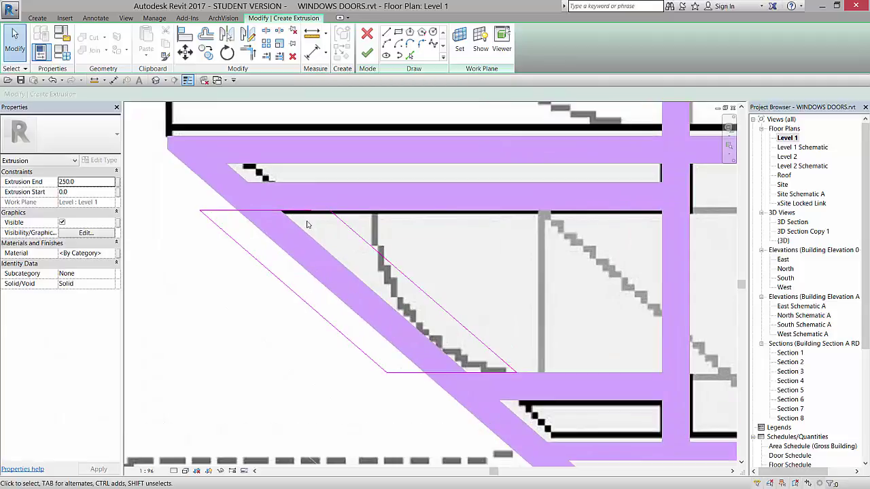
pyautogui.click(248, 52)
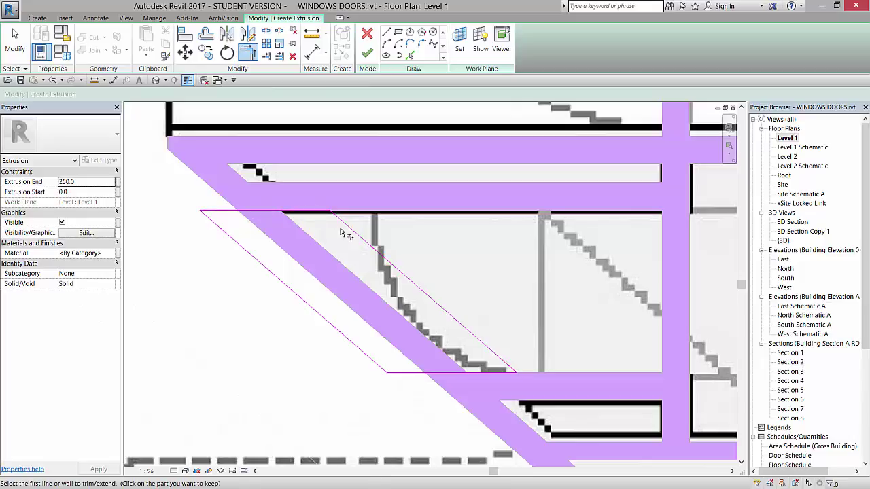
pyautogui.scroll(3, 340, 225)
pyautogui.scroll(-3, 333, 207)
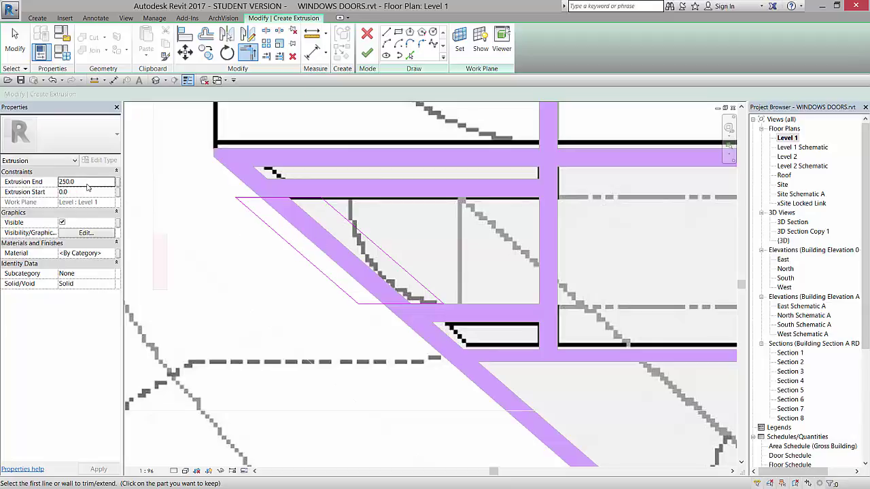
# Set Extrusion End to 1000.0, finish the sketch, and orbit the default 3D view.
pyautogui.press('BackSpace')
pyautogui.press('BackSpace')
pyautogui.press('BackSpace')
pyautogui.press('BackSpace')
pyautogui.press('BackSpace')
pyautogui.write('1')
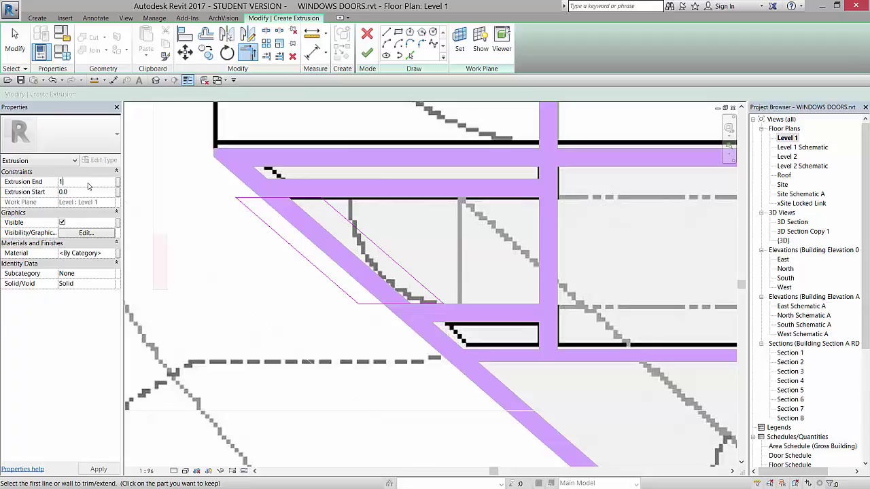
pyautogui.write('000')
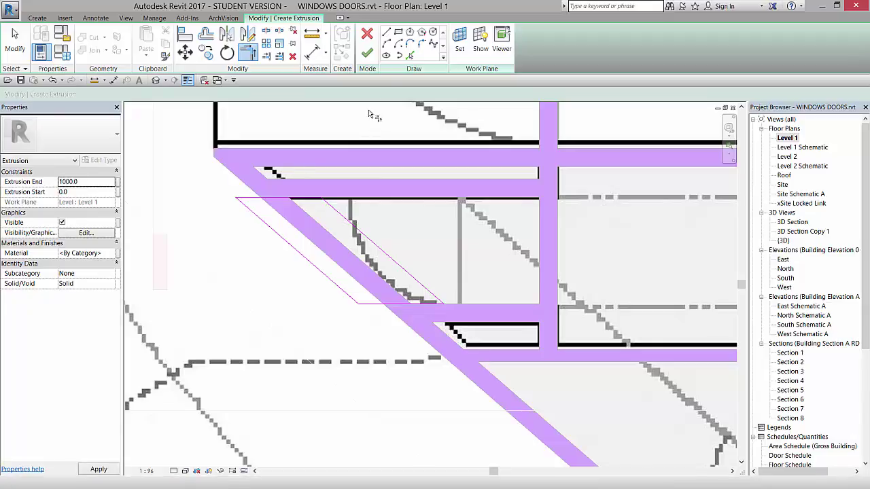
pyautogui.click(367, 53)
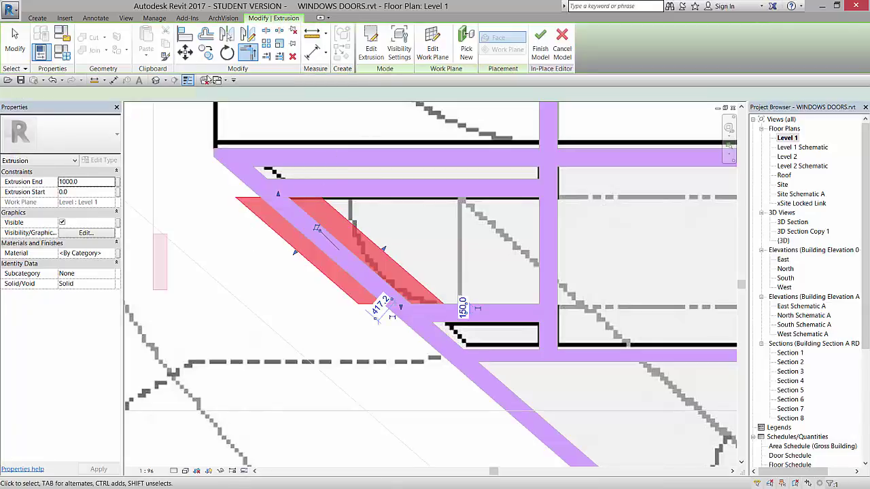
pyautogui.click(155, 80)
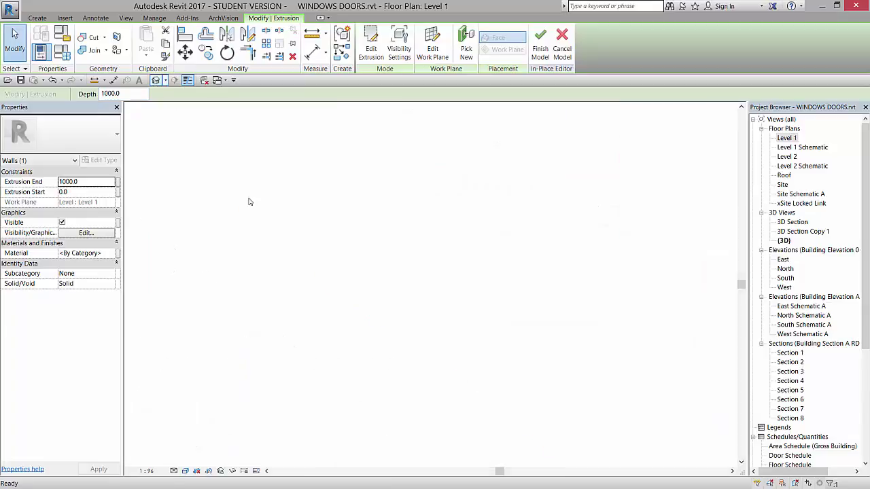
pyautogui.keyDown('shift'); pyautogui.moveTo(393, 362); pyautogui.dragTo(327, 222, button='middle'); pyautogui.keyUp('shift')
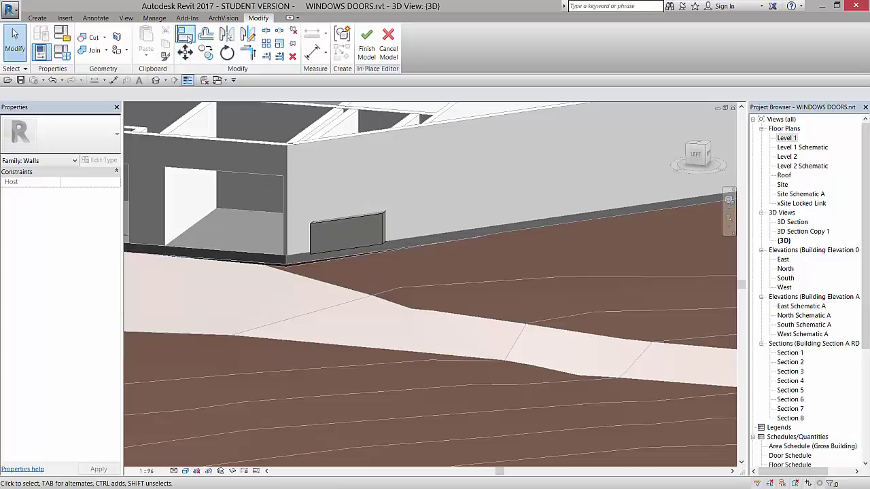
# Align the extrusion's top edge with the head of the existing wall opening.
pyautogui.click(188, 39)
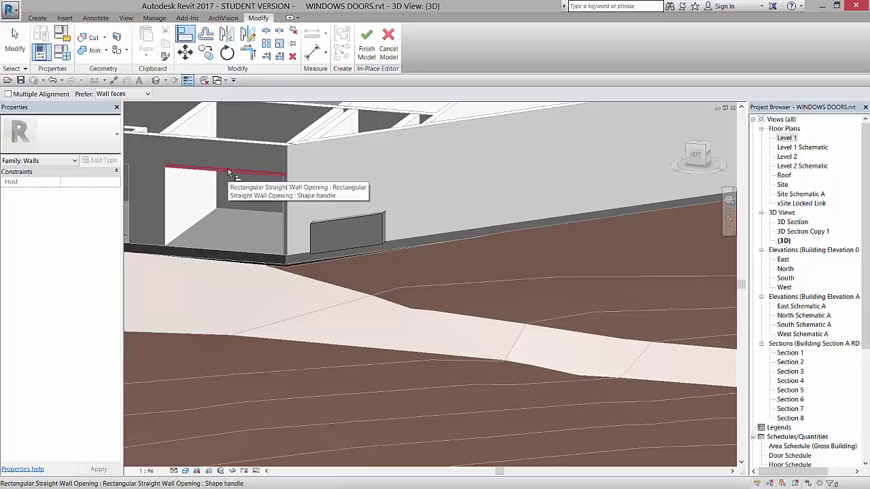
pyautogui.click(231, 171)
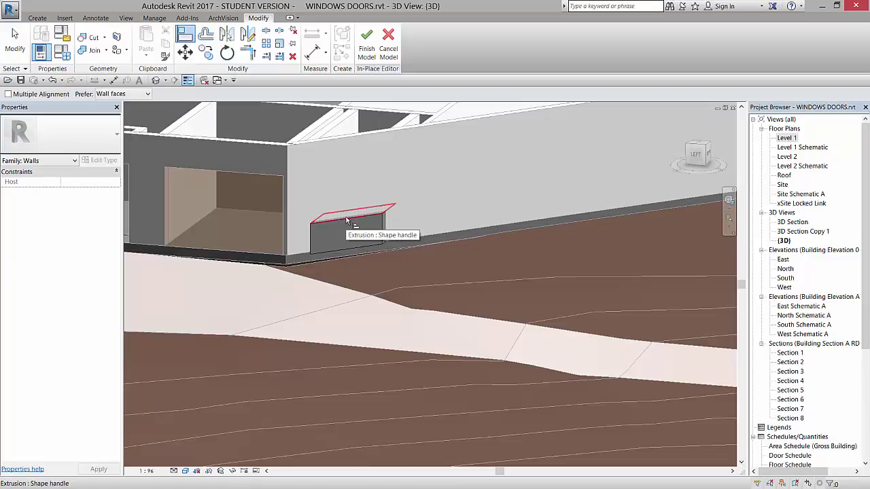
pyautogui.click(346, 220)
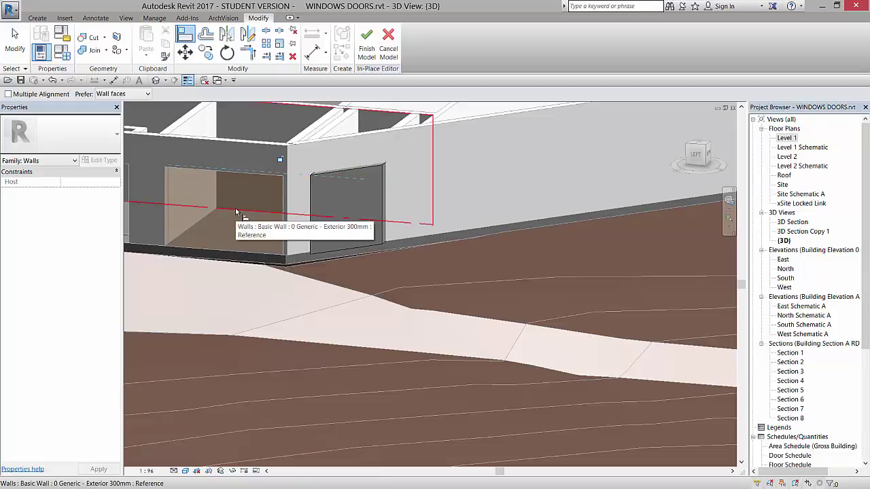
pyautogui.press('Escape')
pyautogui.press('Escape')
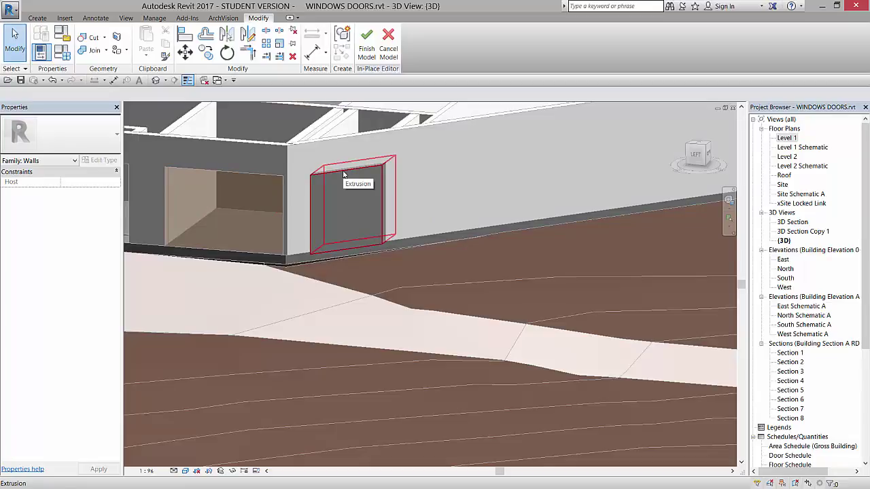
# Switch the extrusion's Solid/Void property to Void, then deselect it.
pyautogui.click(344, 175)
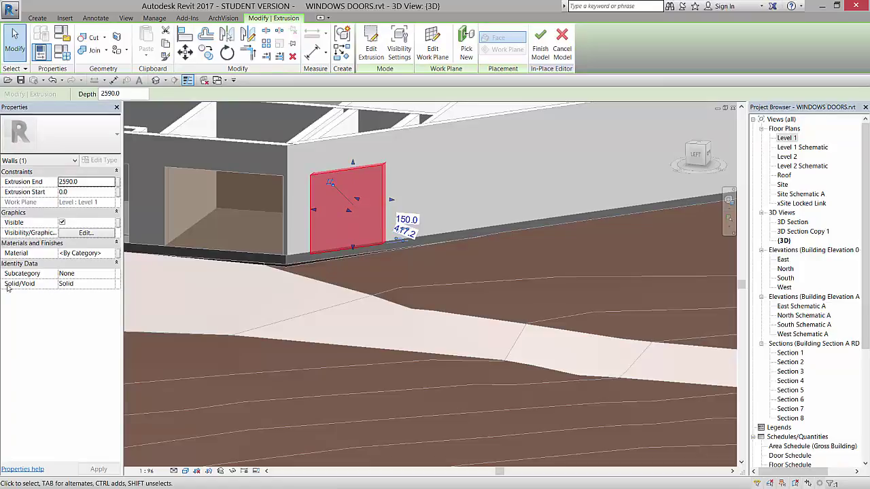
pyautogui.click(113, 284)
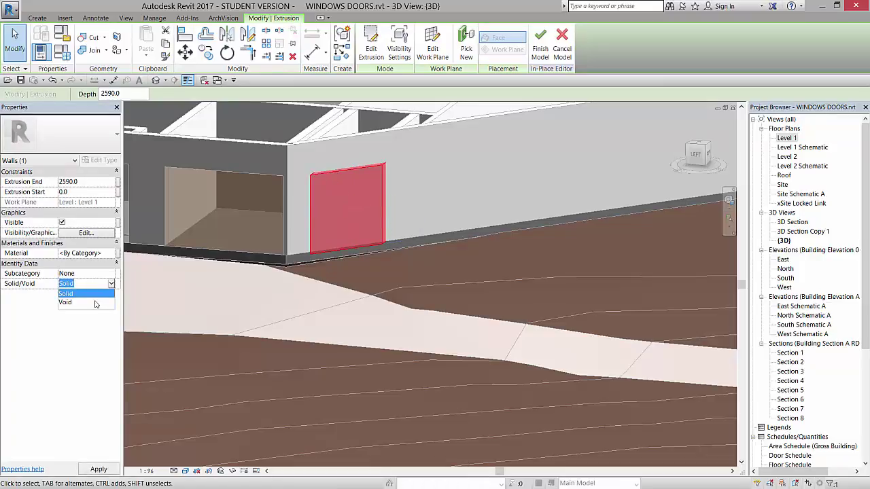
pyautogui.click(95, 304)
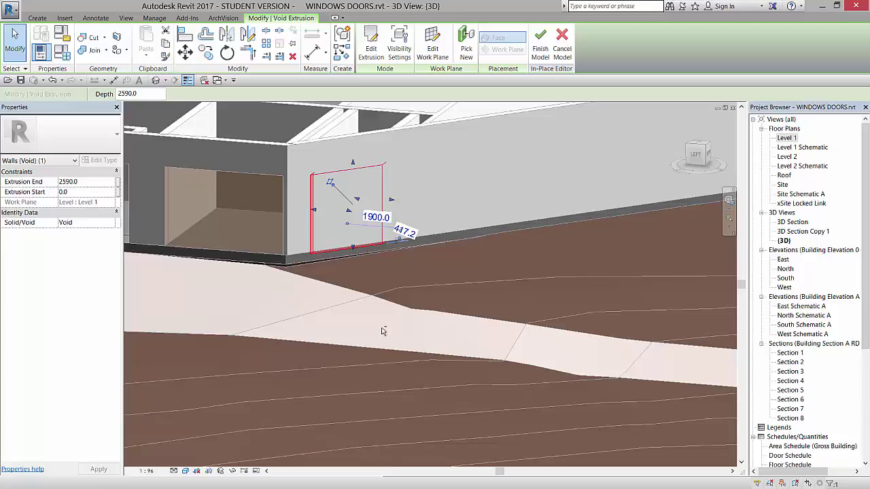
pyautogui.click(389, 289)
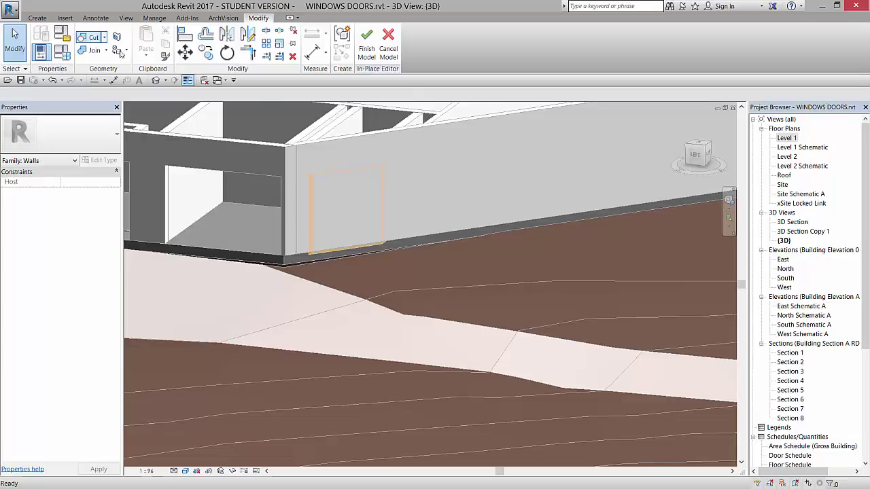
# Use Cut Geometry (CG) to cut the angled wall with the void extrusion.
pyautogui.press('c')
pyautogui.press('g')
pyautogui.click(339, 140)
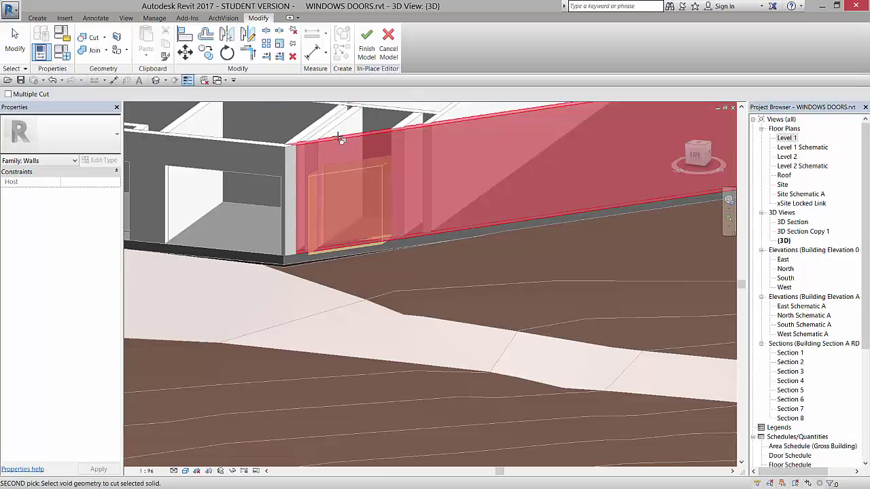
pyautogui.click(348, 173)
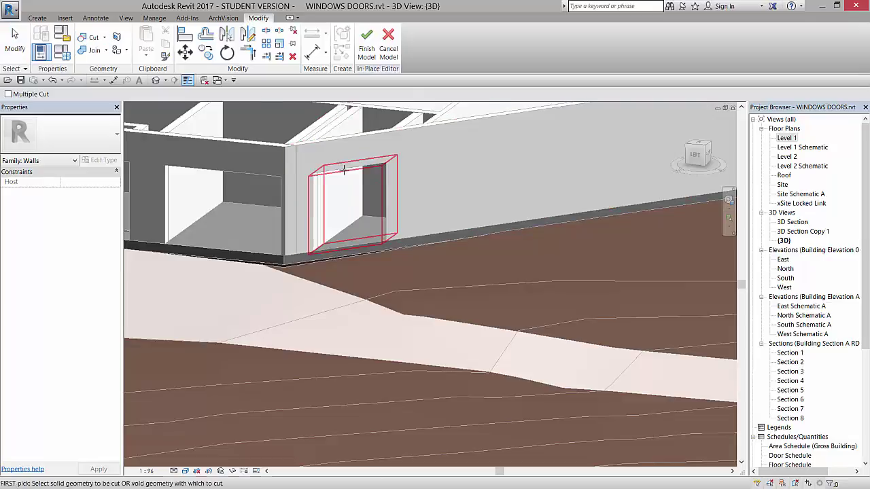
pyautogui.click(21, 51)
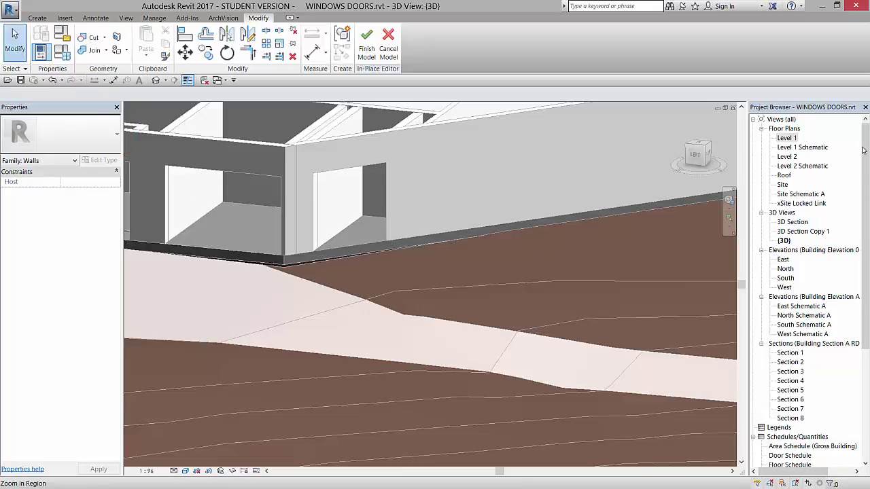
# Inspect the void extrusion's footprint across the angled wall on the Level 1 plan.
pyautogui.doubleClick(787, 137)
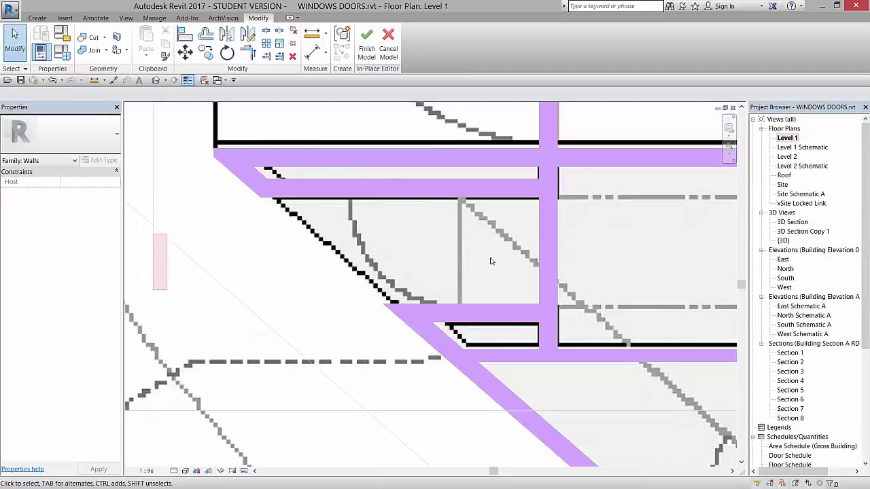
pyautogui.click(258, 203)
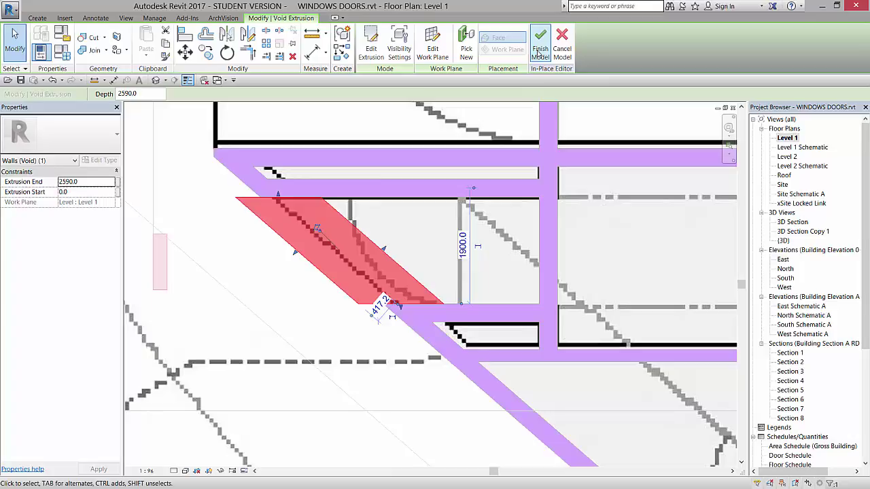
pyautogui.click(229, 225)
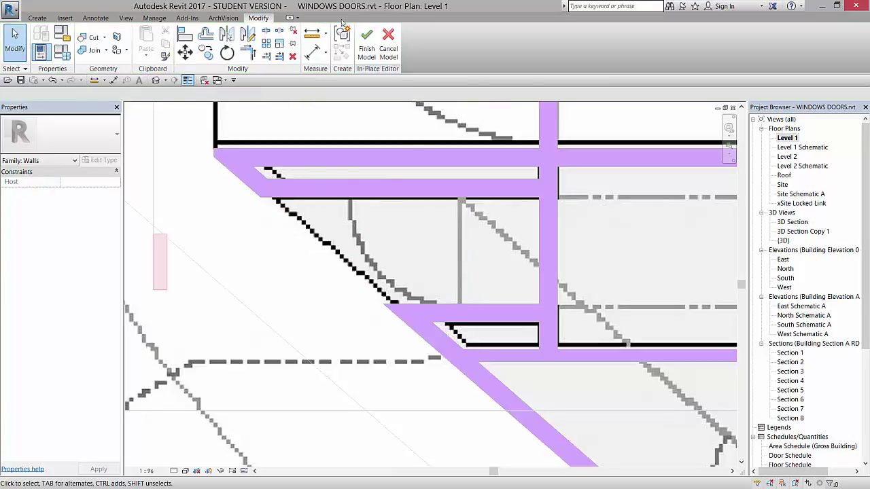
# Finish the Wall Void model, then zoom to the opening in {3D} and Tab-cycle wall highlights.
pyautogui.click(367, 42)
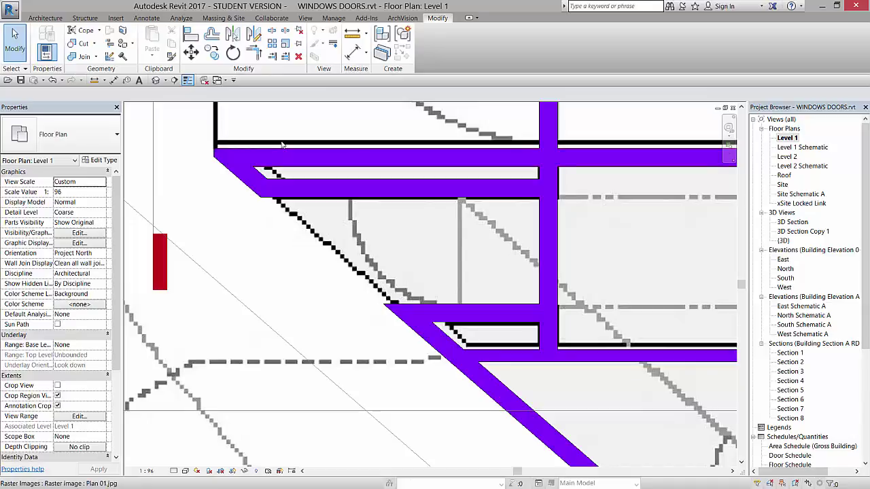
pyautogui.hotkey('ctrl', 'Tab')
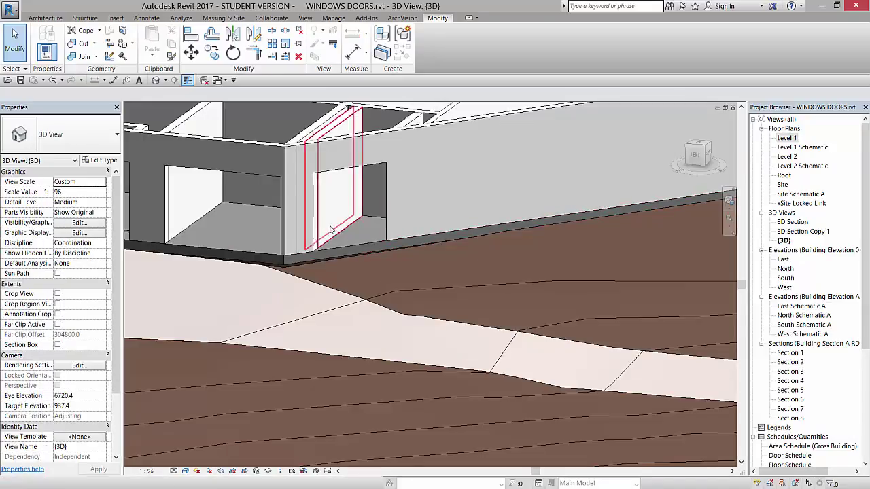
pyautogui.scroll(3, 331, 230)
pyautogui.scroll(-2, 360, 269)
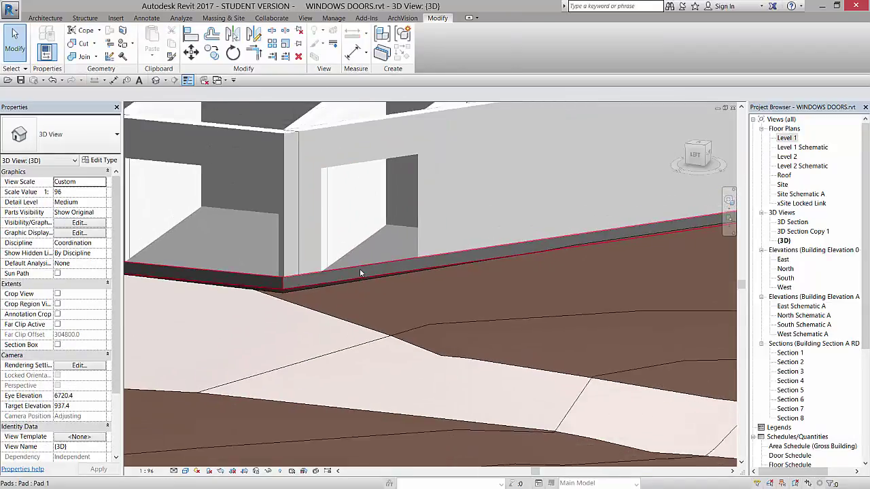
pyautogui.scroll(1, 417, 256)
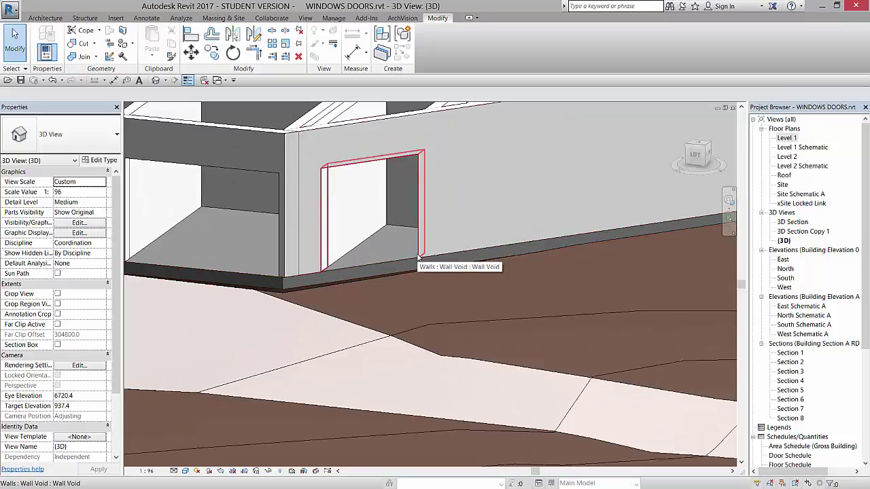
pyautogui.press('Tab')
pyautogui.press('Tab')
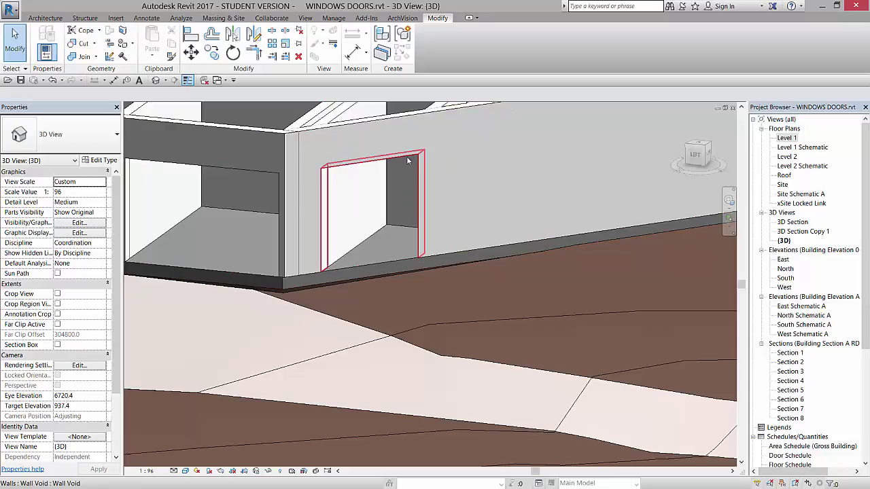
pyautogui.press('Tab')
pyautogui.press('Tab')
pyautogui.press('Tab')
pyautogui.press('Tab')
pyautogui.press('Tab')
pyautogui.press('Tab')
# Open the Level 1 plan and select, then clear, the Plan 01.jpg background image.
pyautogui.doubleClick(788, 138)
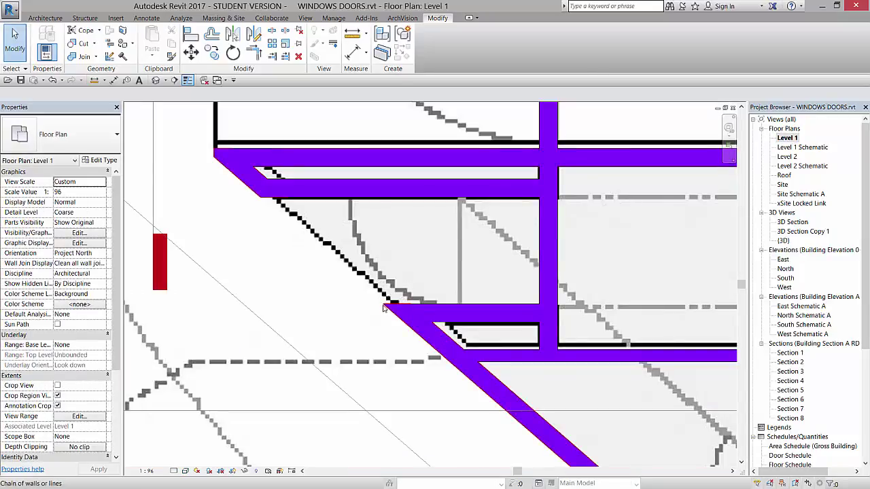
pyautogui.click(458, 238)
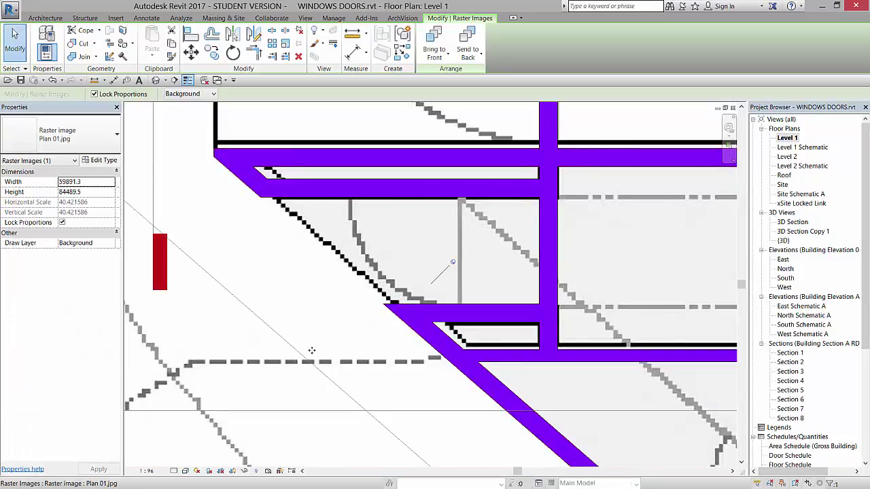
pyautogui.click(341, 379)
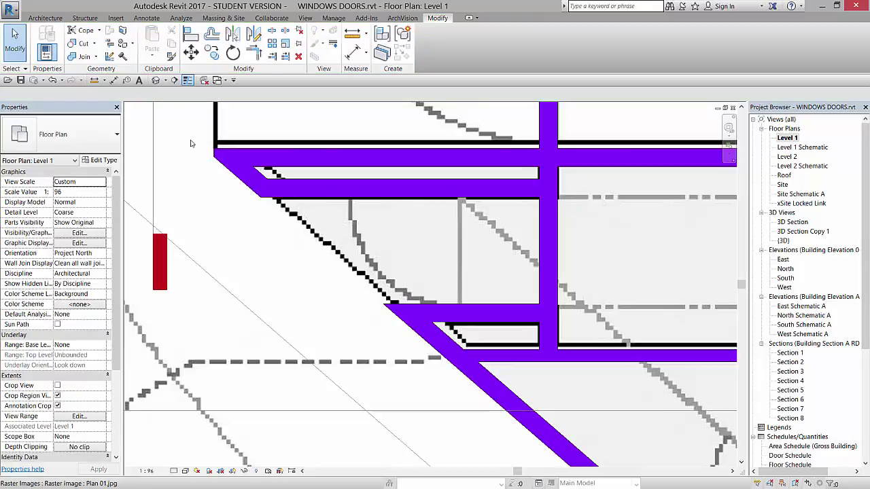
pyautogui.click(217, 170)
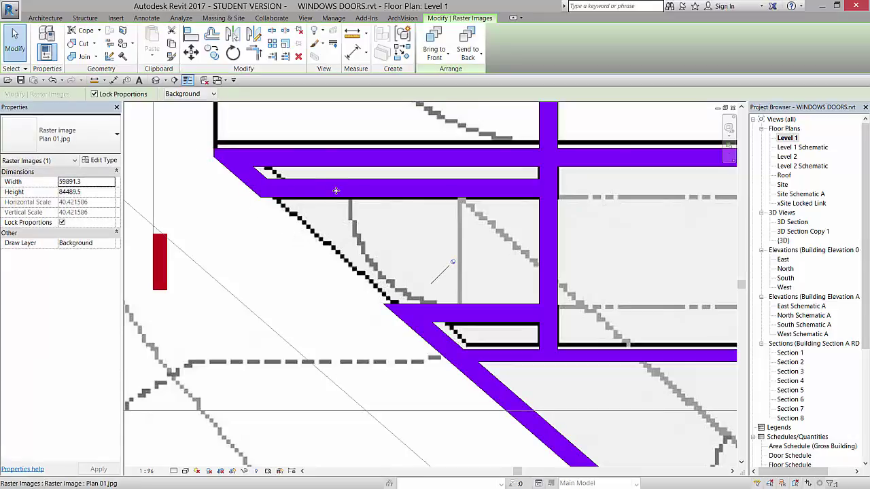
pyautogui.scroll(-5, 335, 191)
pyautogui.click(159, 146)
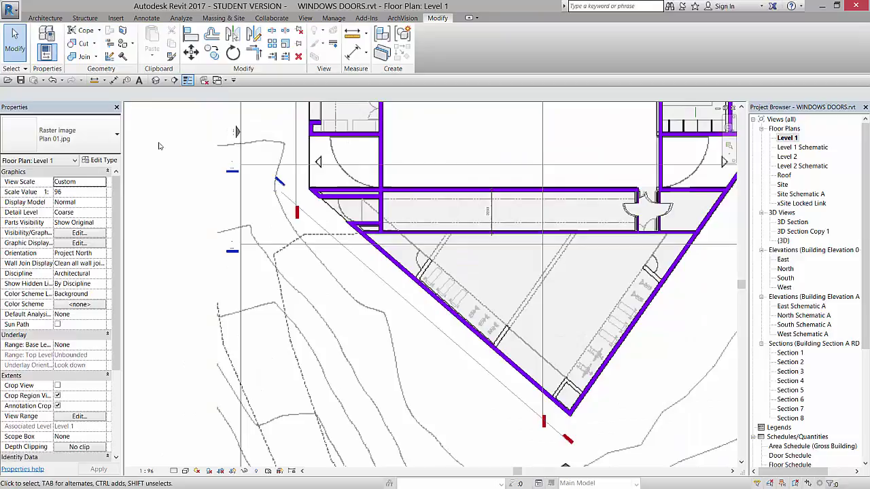
# Window-select the walls around the cut, confirm with Filter they are walls only, then clear.
pyautogui.moveTo(158, 146); pyautogui.dragTo(432, 295)
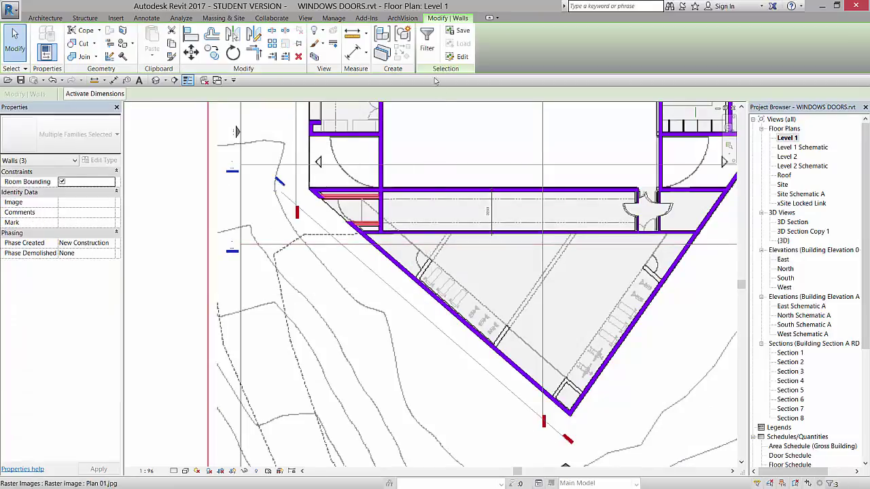
pyautogui.click(426, 43)
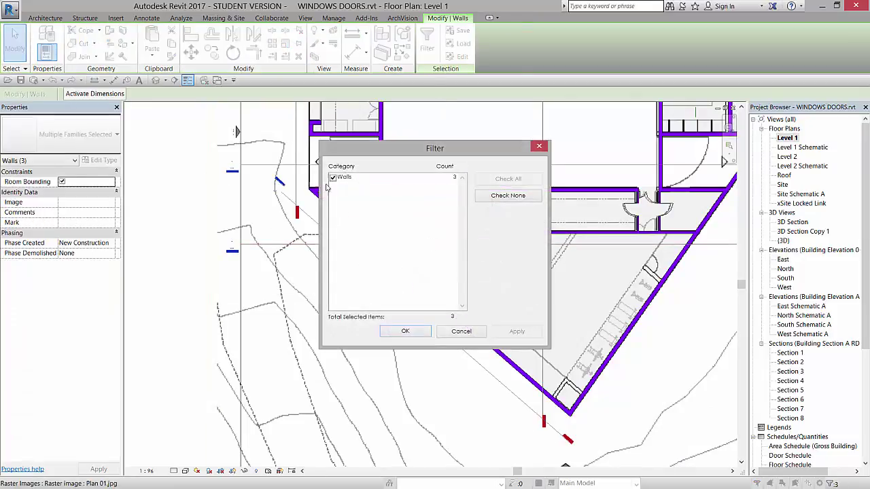
pyautogui.click(461, 331)
pyautogui.scroll(3, 333, 199)
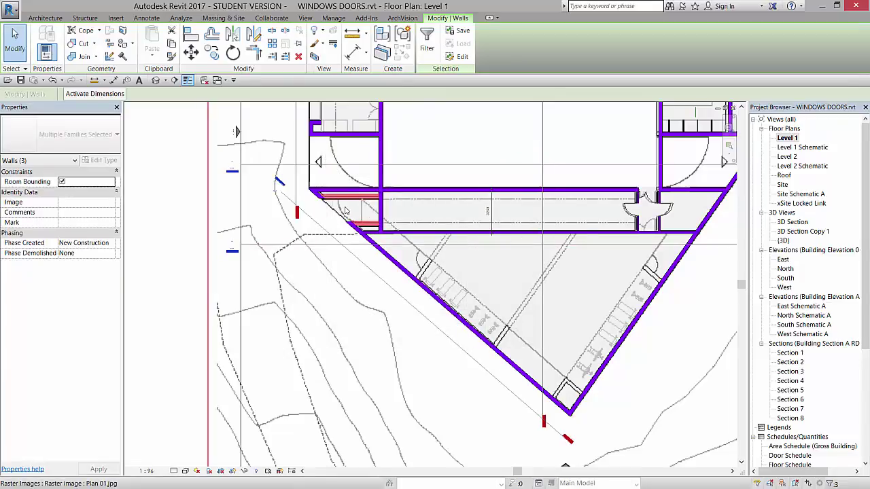
pyautogui.press('Escape')
pyautogui.scroll(2, 333, 199)
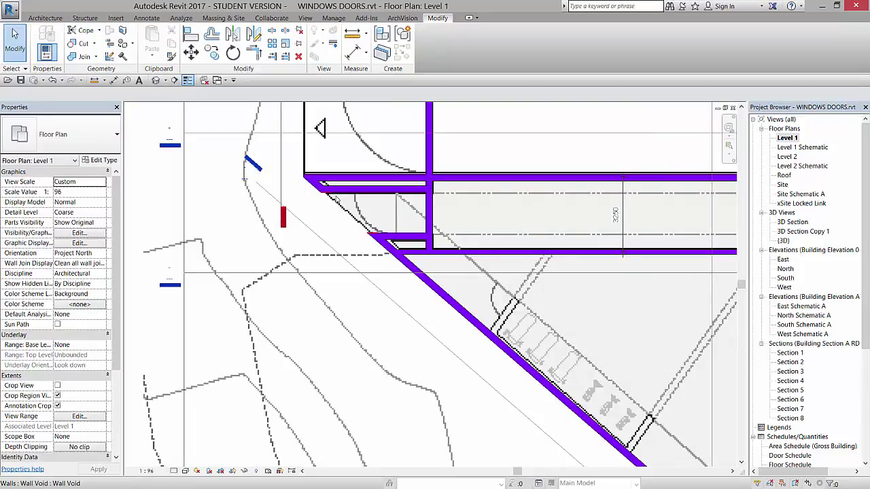
# In {3D}, reopen the Wall Void extrusion sketch via Edit In-Place, then finish sketch and model.
pyautogui.hotkey('ctrl', 'Tab')
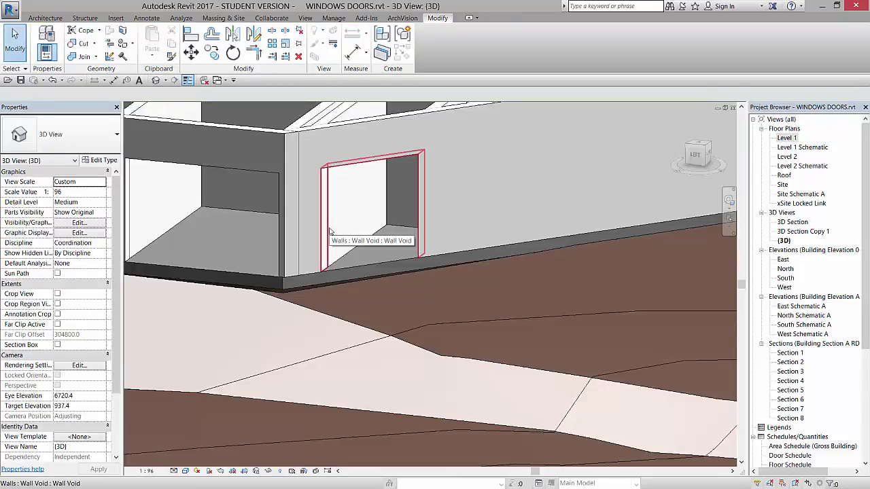
pyautogui.click(373, 227)
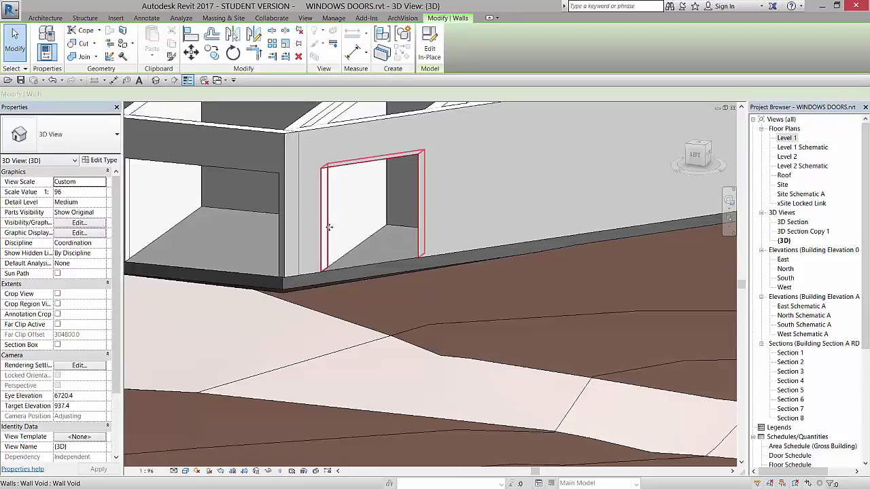
pyautogui.click(429, 44)
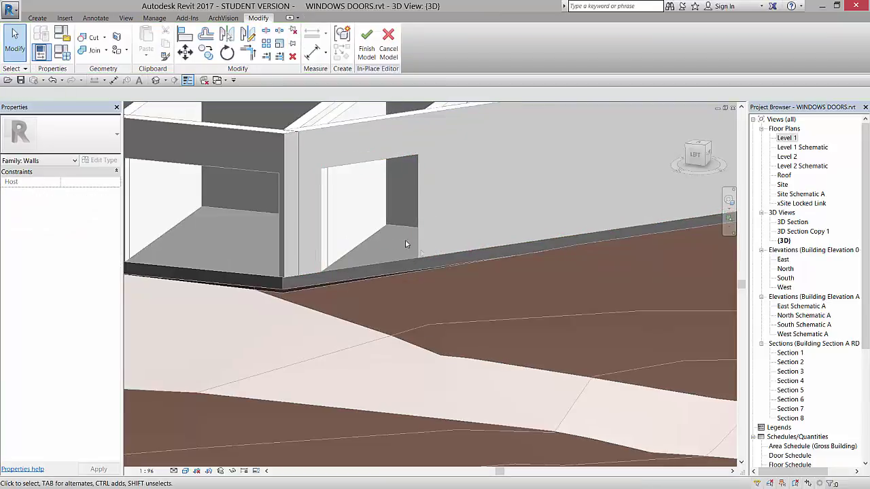
pyautogui.click(423, 255)
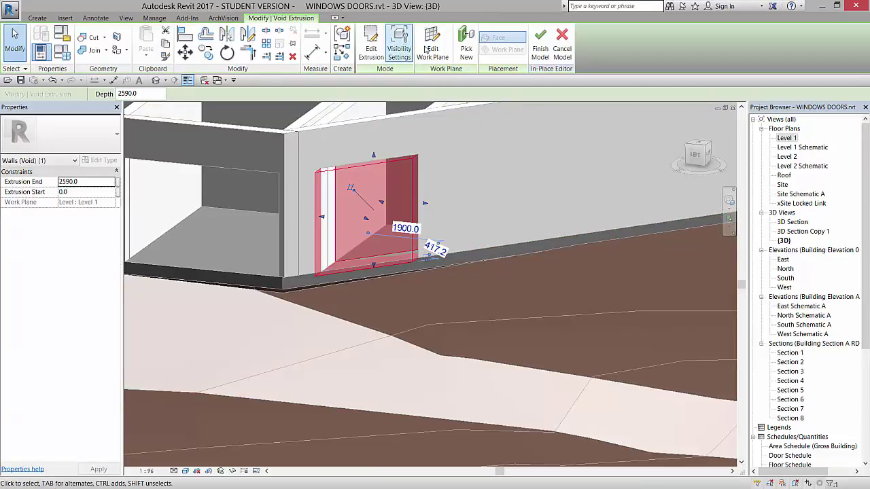
pyautogui.click(371, 42)
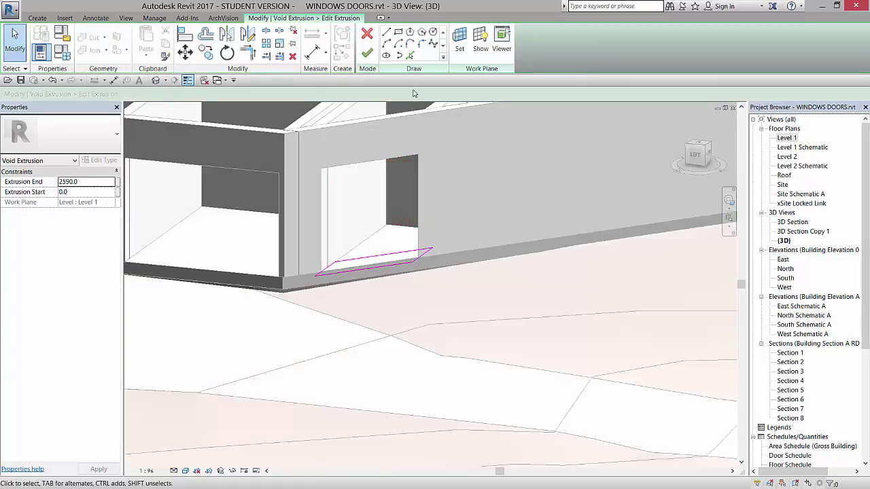
pyautogui.click(367, 53)
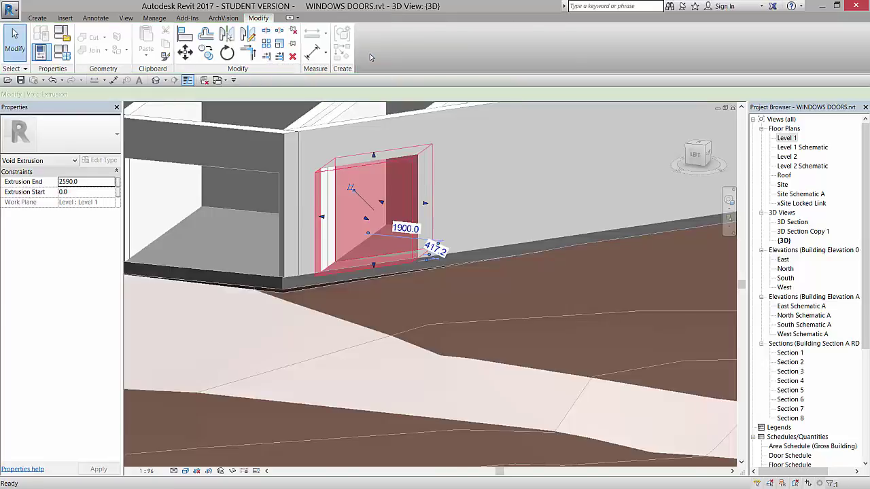
pyautogui.click(541, 47)
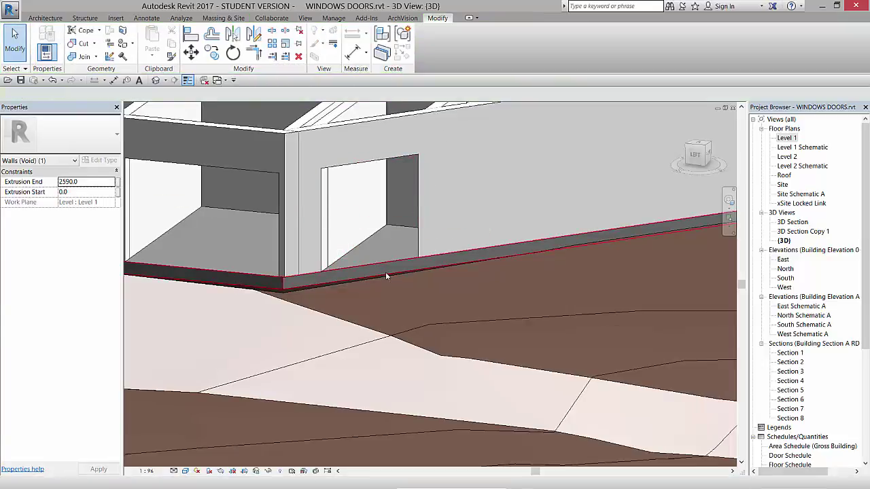